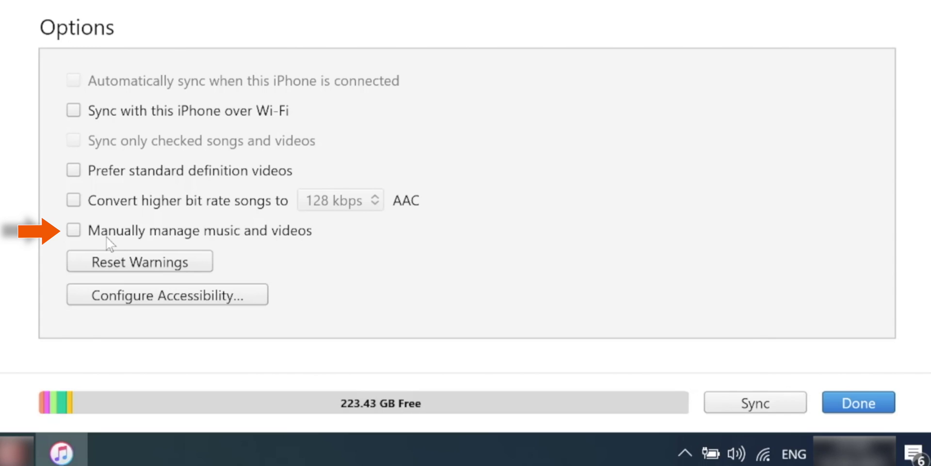
Enable manual management of music and videos for the connected iPhone and apply the changed settings
{"action": "left_click", "coordinate": [74, 230]}
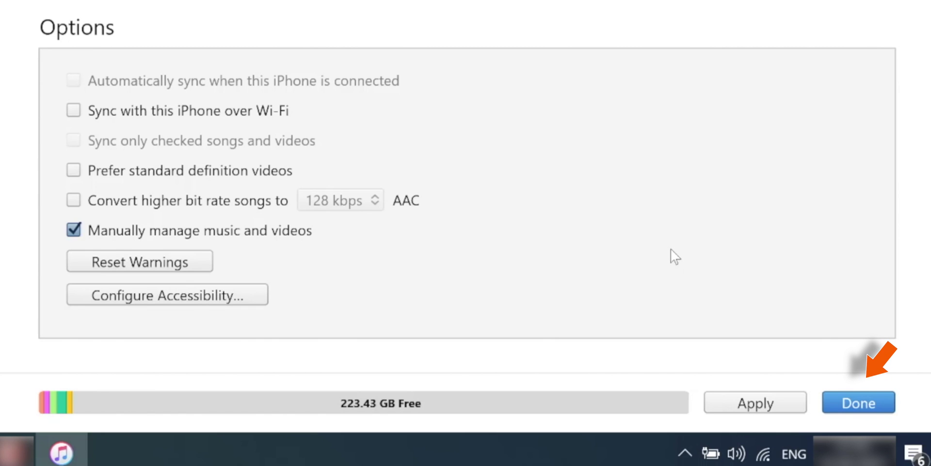
{"action": "left_click", "coordinate": [862, 404]}
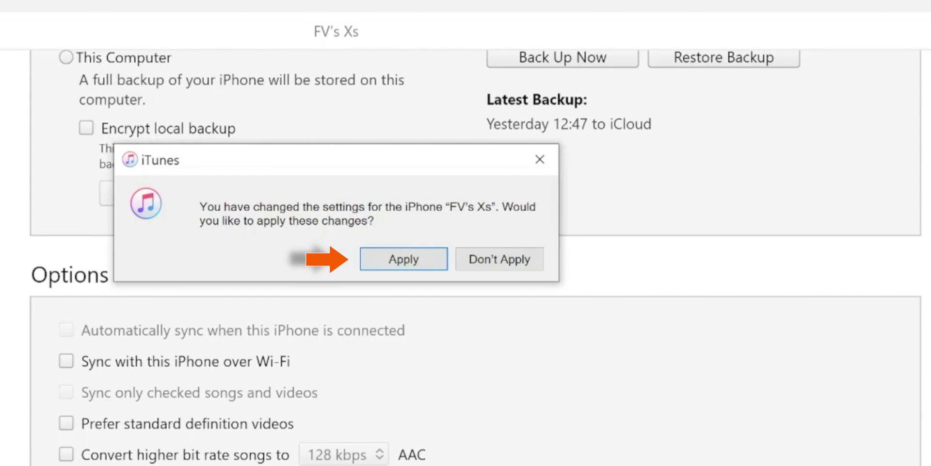
{"action": "left_click", "coordinate": [422, 268]}
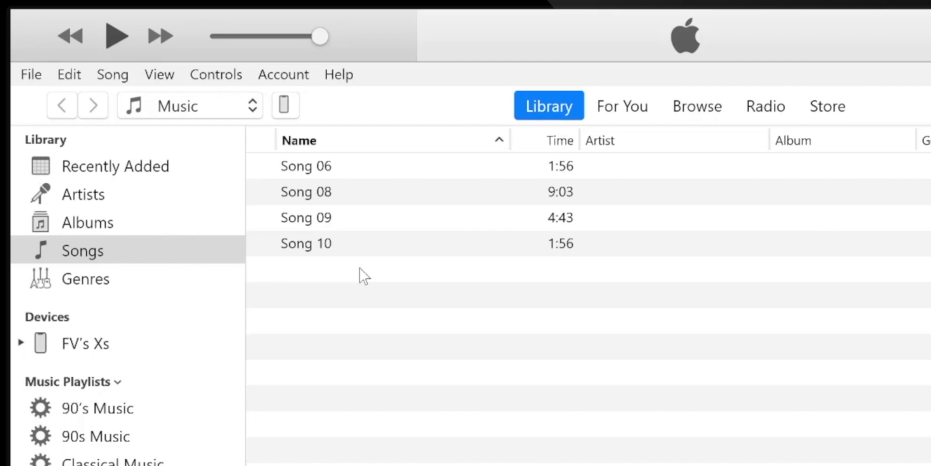
Open the playback options in Song 06's song info and enable its custom start and stop times
{"action": "left_click", "coordinate": [377, 169]}
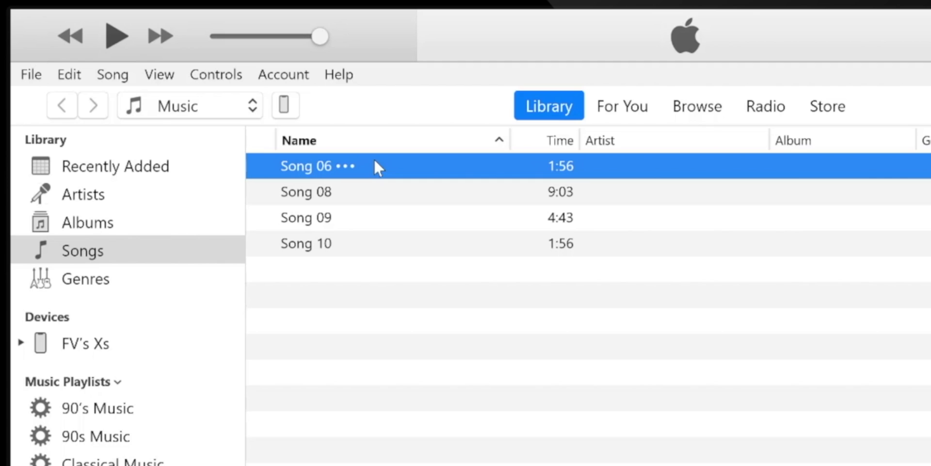
{"action": "right_click", "coordinate": [375, 161]}
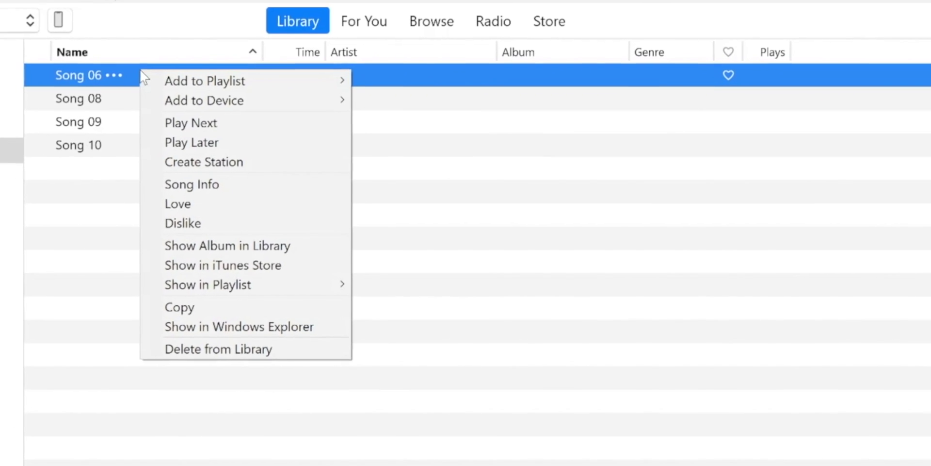
{"action": "left_click", "coordinate": [282, 187]}
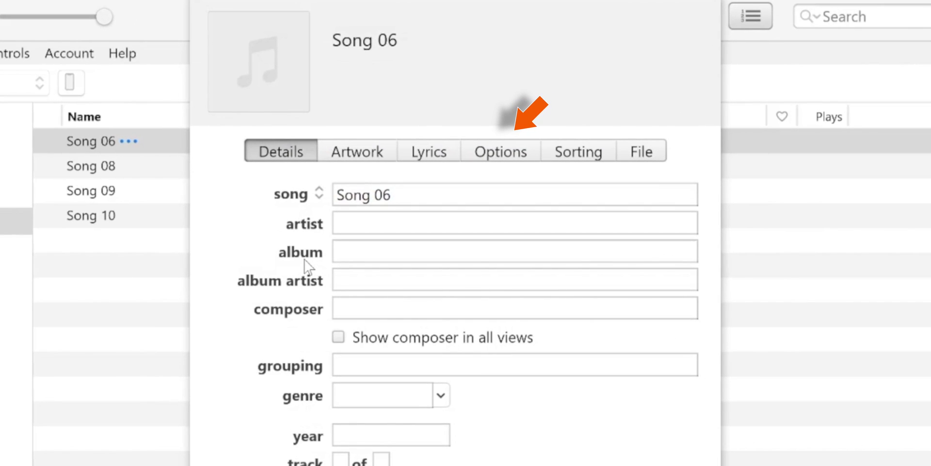
{"action": "left_click", "coordinate": [499, 153]}
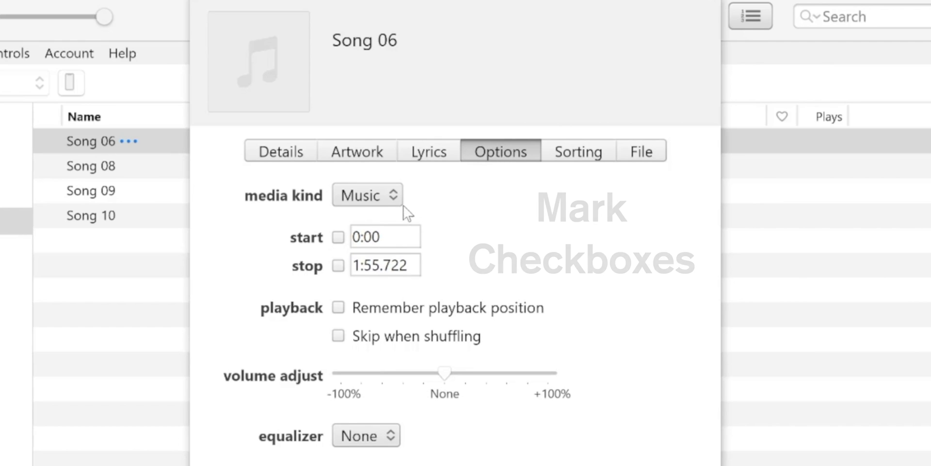
{"action": "left_click", "coordinate": [338, 237]}
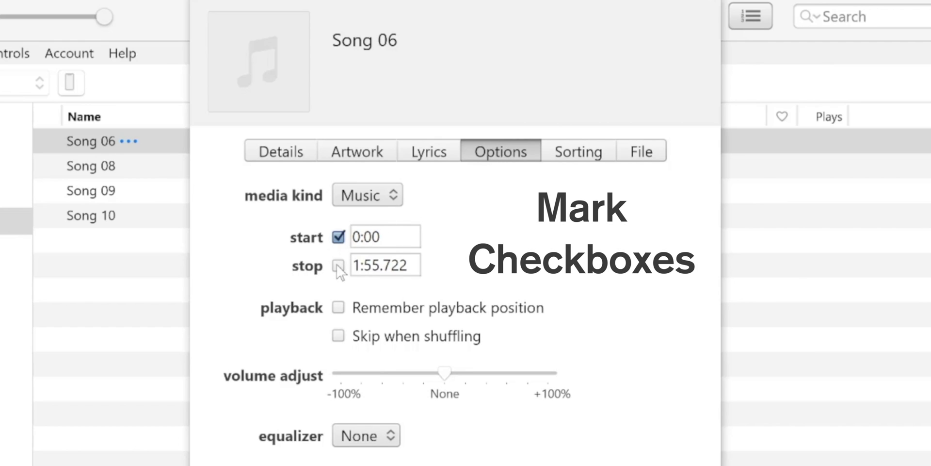
{"action": "left_click", "coordinate": [338, 265]}
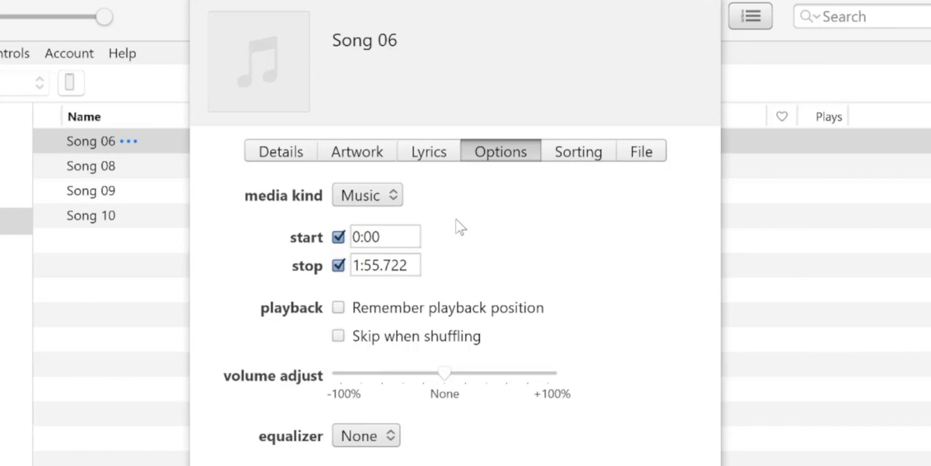
Set Song 06's stop time to 0:30, keep the start at 0:00 enabled, and save the song options
{"action": "left_click", "coordinate": [390, 233]}
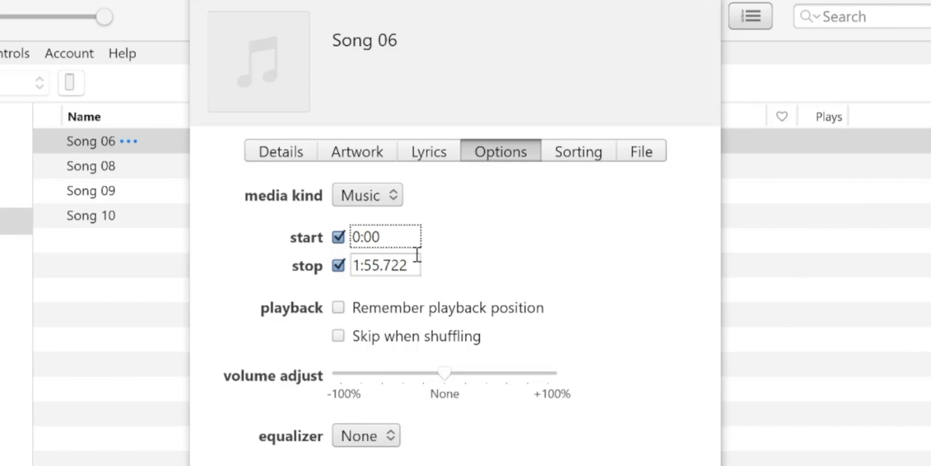
{"action": "double_click", "coordinate": [381, 235]}
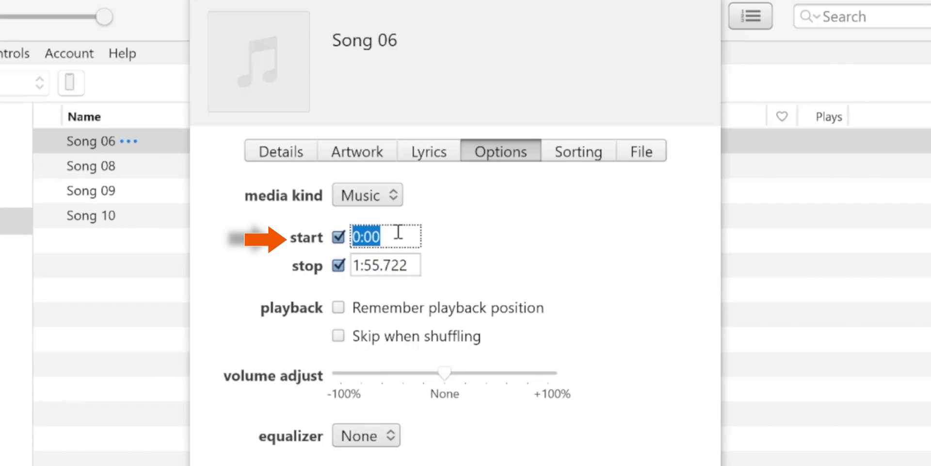
{"action": "left_click", "coordinate": [409, 263]}
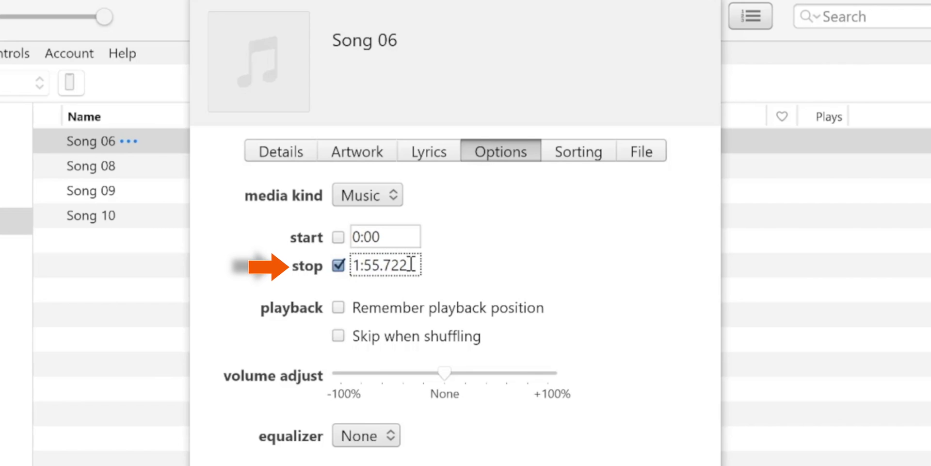
{"action": "left_click_drag", "start_coordinate": [409, 264], "coordinate": [364, 265]}
{"action": "type", "text": "30"}
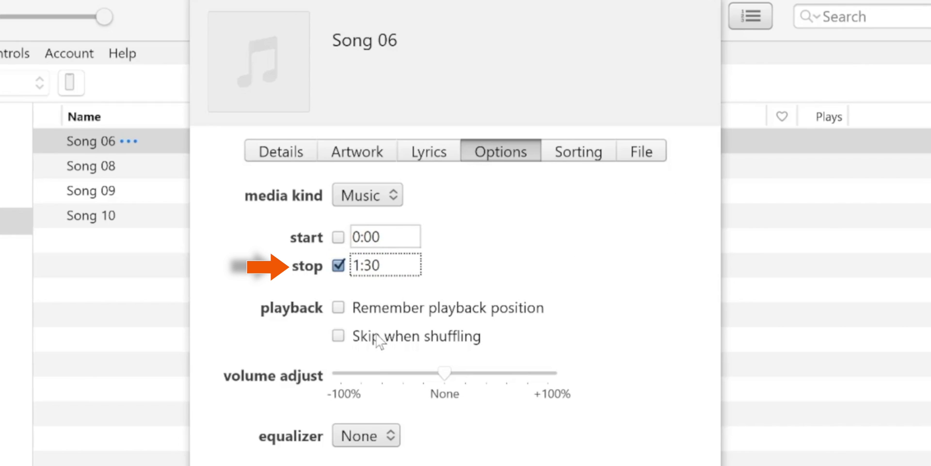
{"action": "key", "text": "Left"}
{"action": "key", "text": "Left"}
{"action": "key", "text": "Left"}
{"action": "key", "text": "BackSpace"}
{"action": "type", "text": "0"}
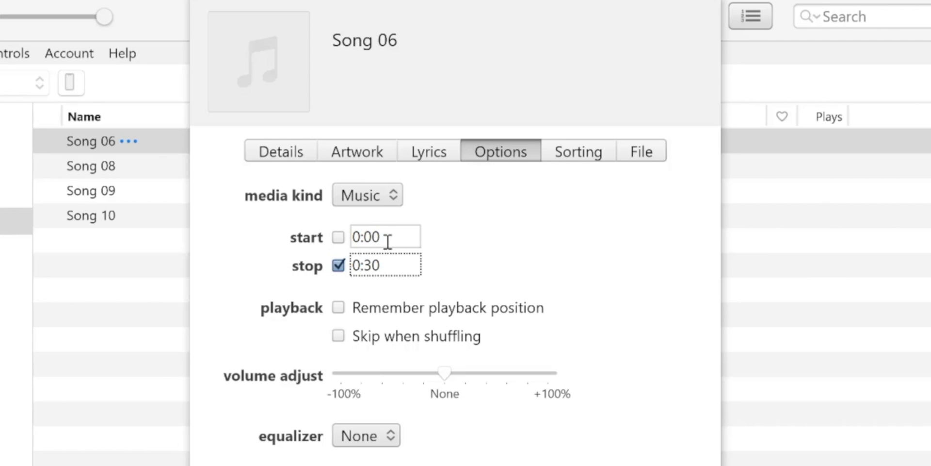
{"action": "left_click", "coordinate": [339, 237]}
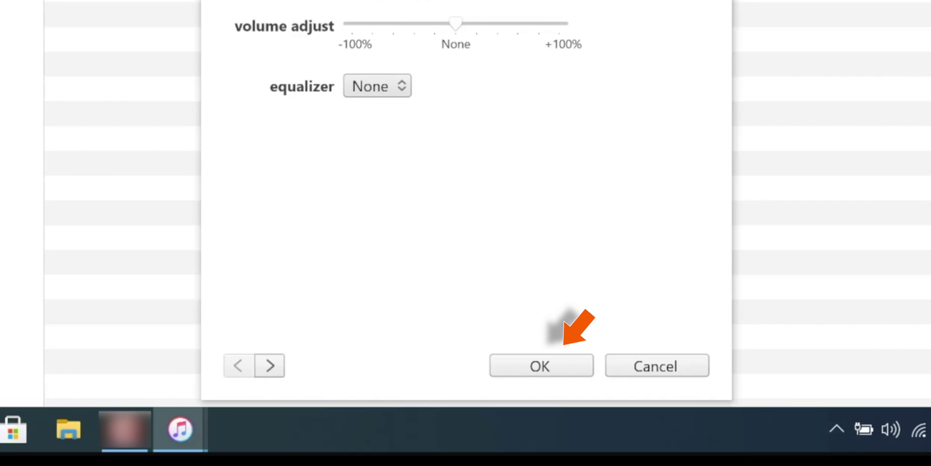
{"action": "left_click", "coordinate": [580, 367]}
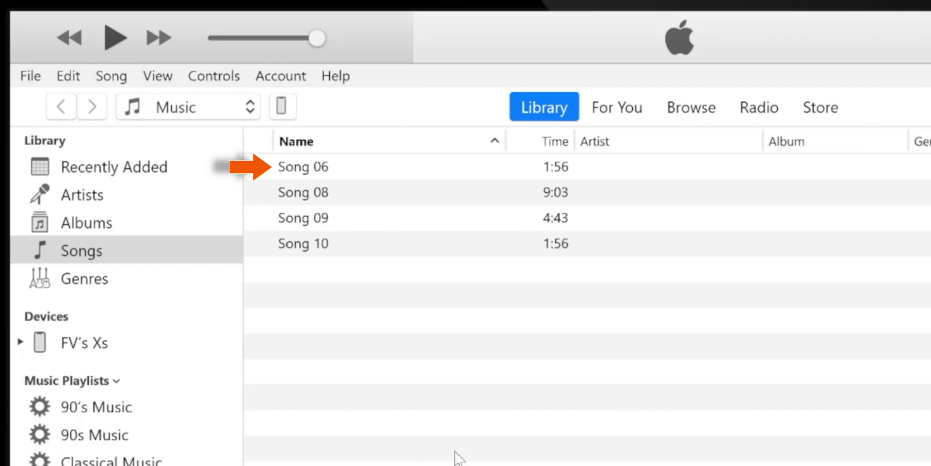
Create an AAC version of the trimmed Song 06
{"action": "left_click", "coordinate": [426, 169]}
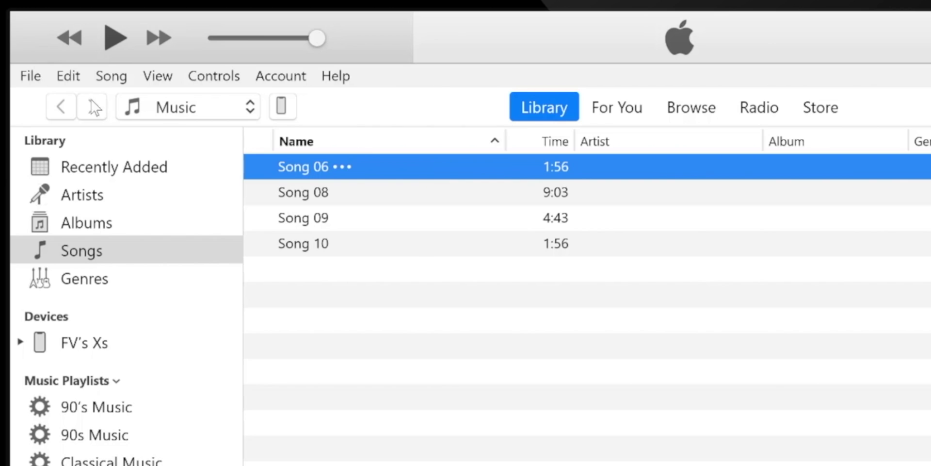
{"action": "left_click", "coordinate": [34, 74]}
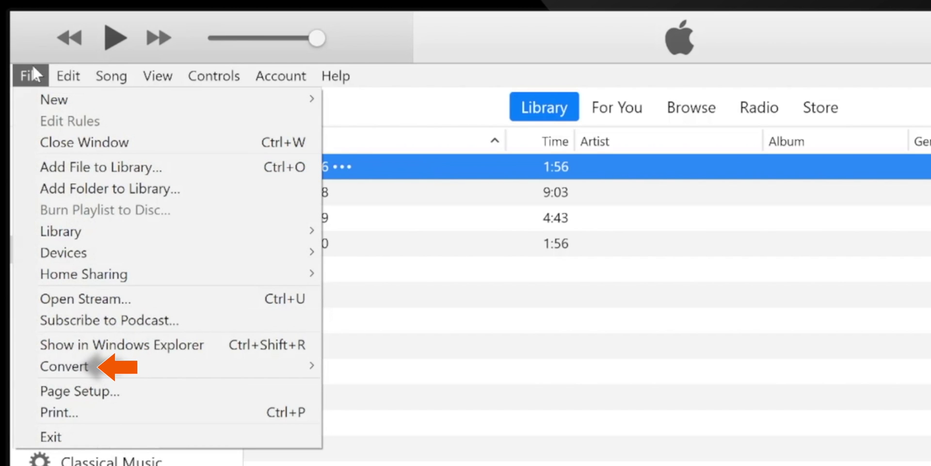
{"action": "mouse_move", "coordinate": [167, 371]}
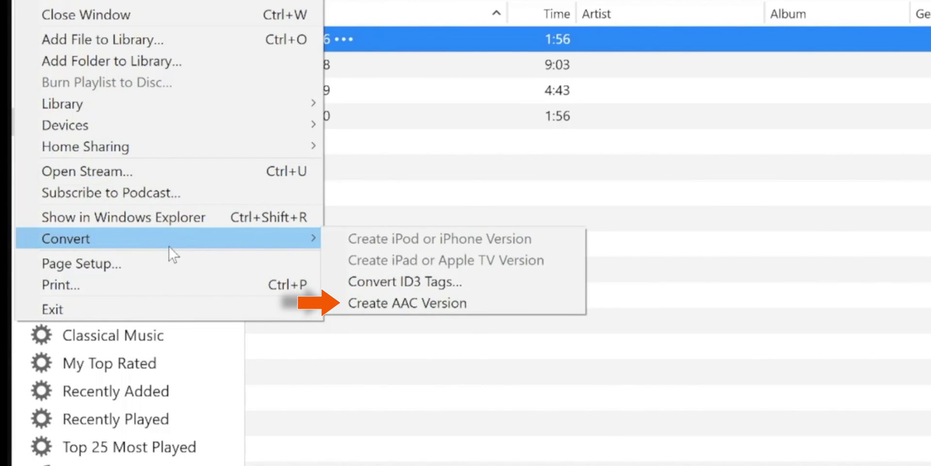
{"action": "left_click", "coordinate": [508, 302]}
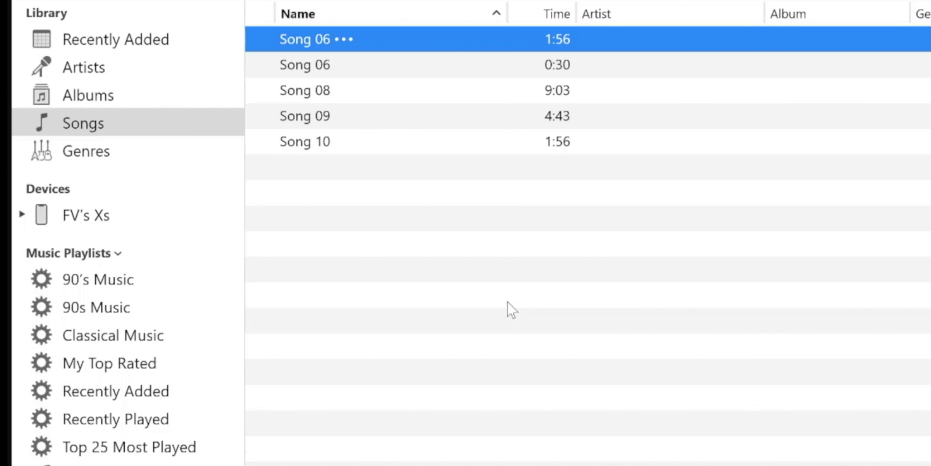
Show the 0:30 version of Song 06 in Windows Explorer and display the folder's file name extensions setting
{"action": "left_click", "coordinate": [482, 65]}
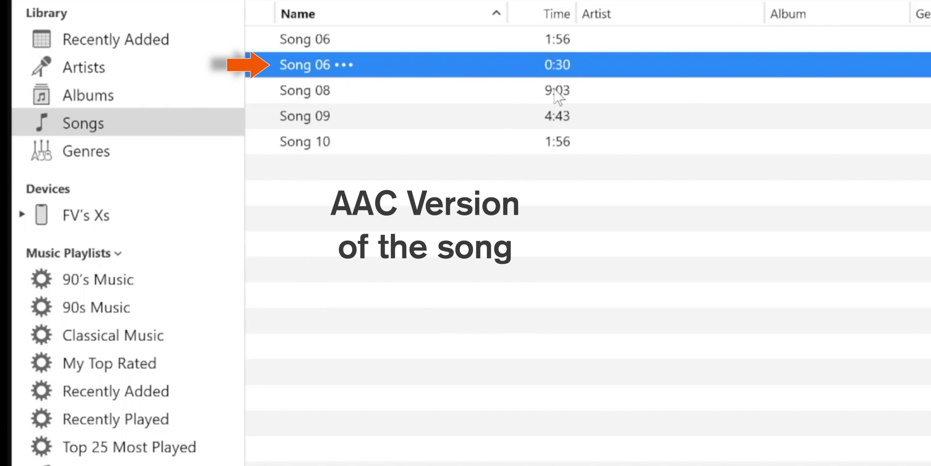
{"action": "right_click", "coordinate": [455, 73]}
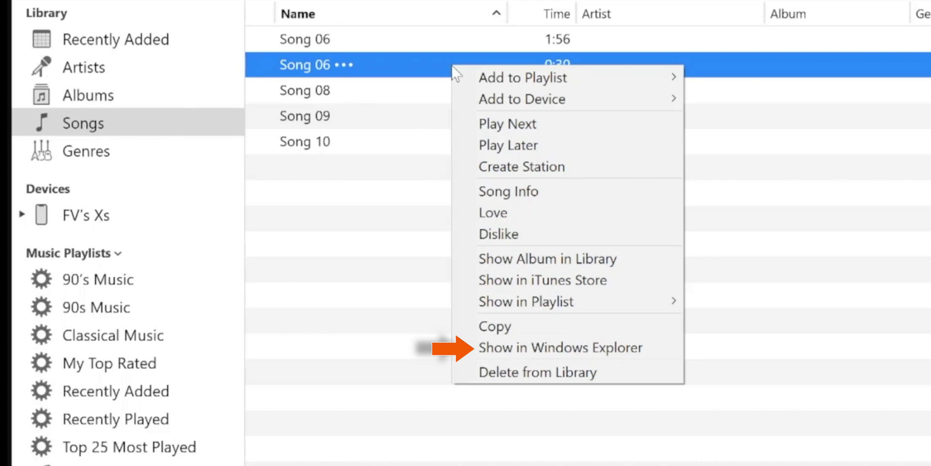
{"action": "left_click", "coordinate": [570, 350]}
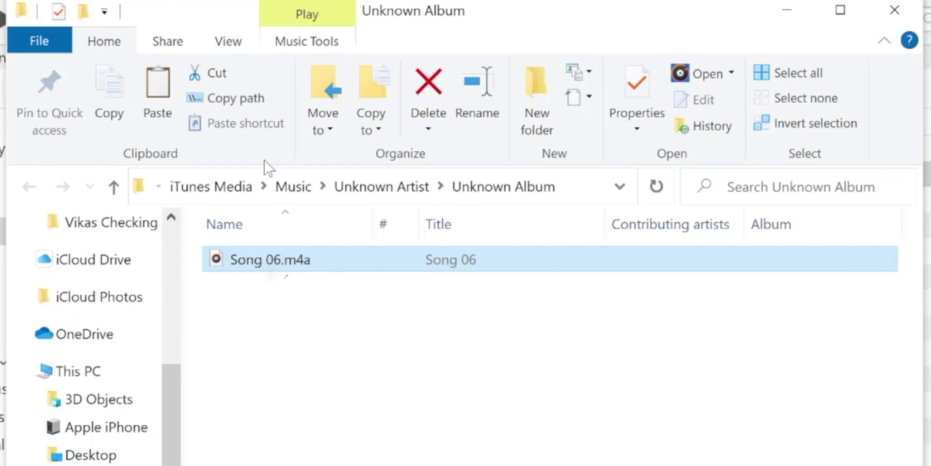
{"action": "left_click", "coordinate": [244, 42]}
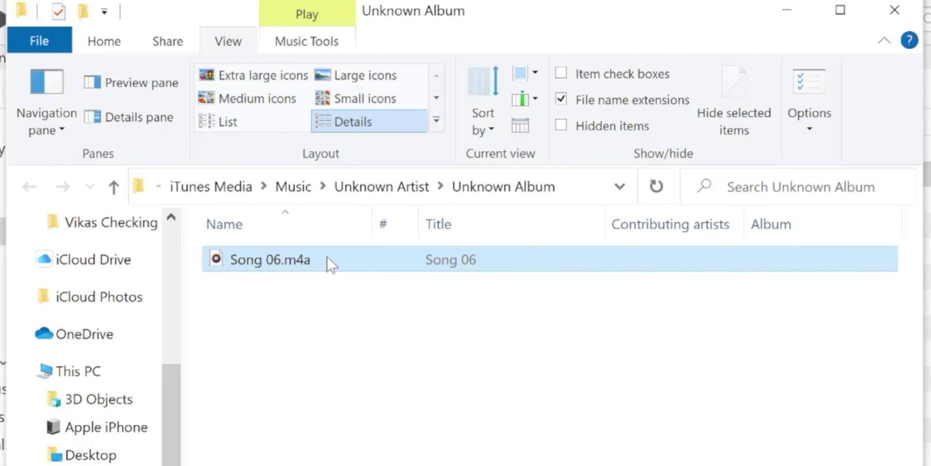
Copy Song 06.m4a to the desktop and move its icon to the desktop's edge
{"action": "mouse_move", "coordinate": [327, 262]}
{"action": "right_click", "coordinate": [328, 263]}
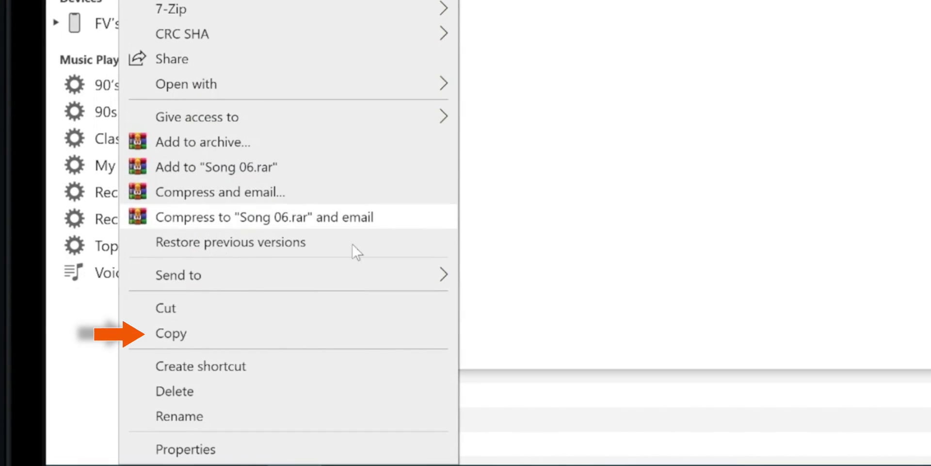
{"action": "left_click", "coordinate": [350, 337]}
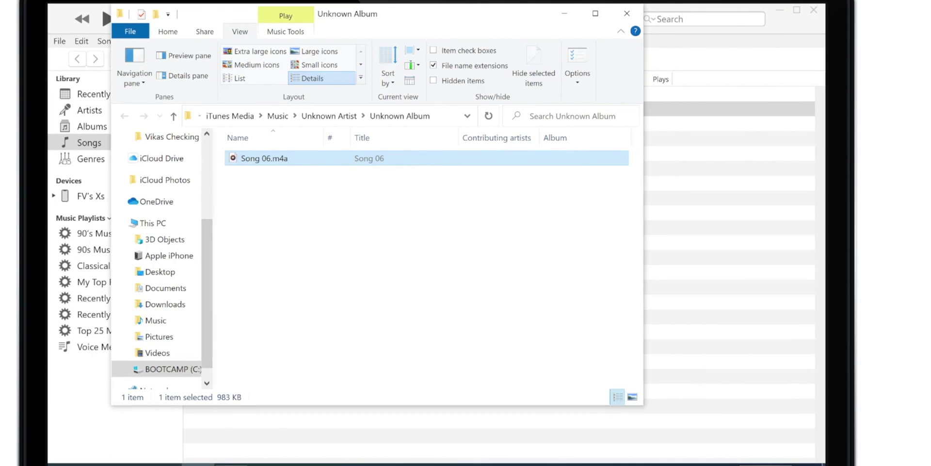
{"action": "key", "text": "super+d"}
{"action": "right_click", "coordinate": [200, 126]}
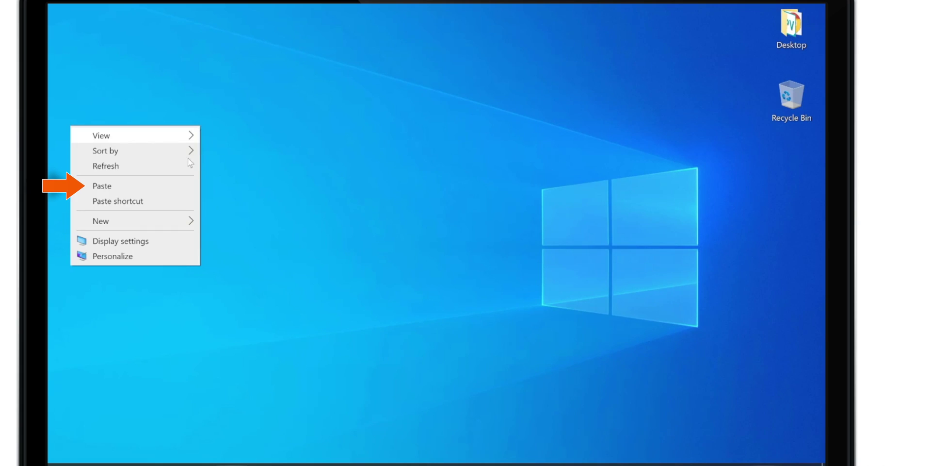
{"action": "left_click", "coordinate": [181, 186]}
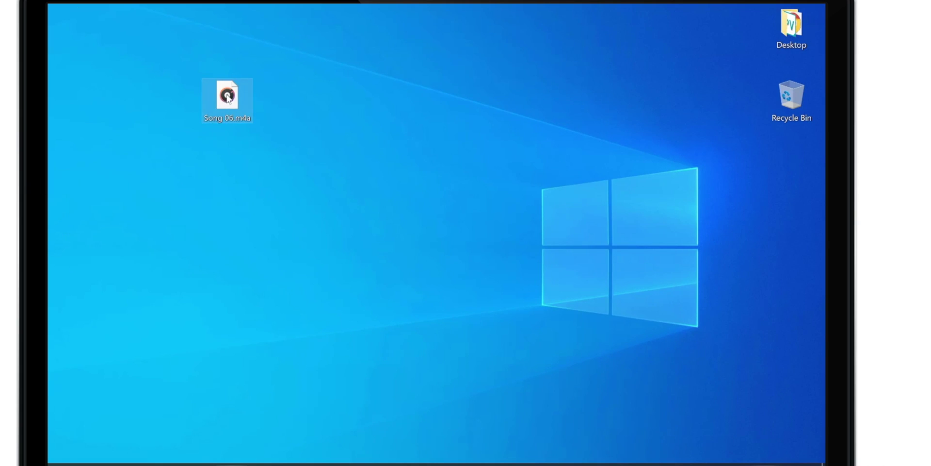
{"action": "mouse_move", "coordinate": [230, 97]}
{"action": "left_click_drag", "start_coordinate": [230, 97], "coordinate": [77, 119]}
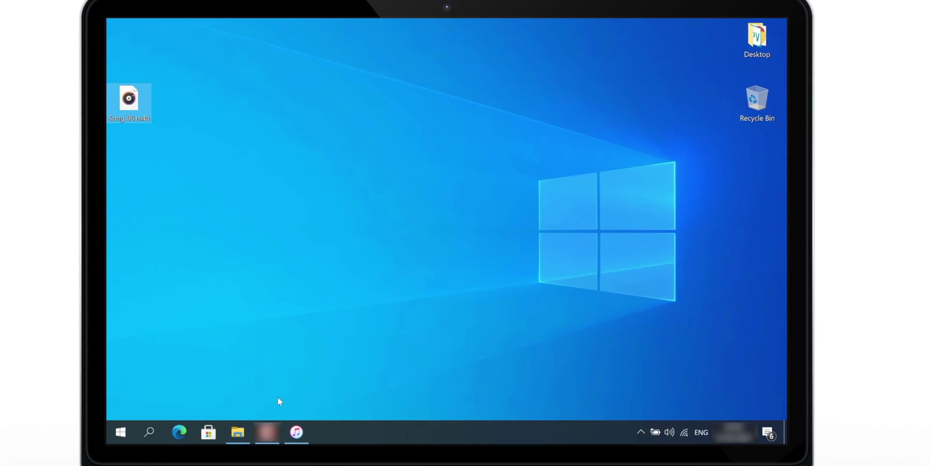
Switch to iTunes, uncover the desktop file beside its window, and delete the 0:30 Song 06 from the library, moving it to the Recycle Bin
{"action": "left_click", "coordinate": [297, 431]}
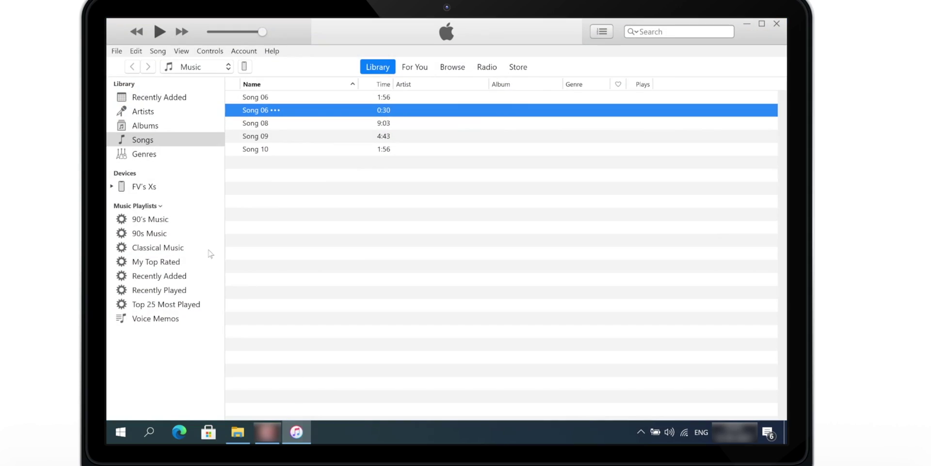
{"action": "left_click_drag", "start_coordinate": [111, 155], "coordinate": [174, 164]}
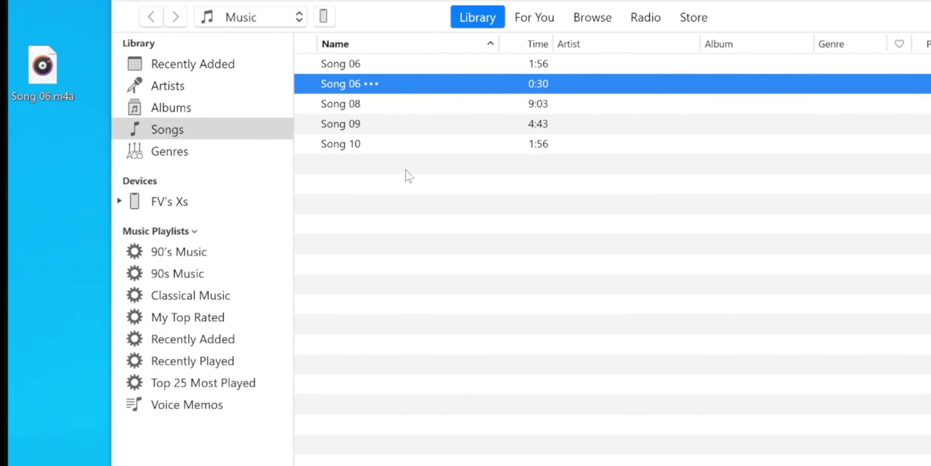
{"action": "right_click", "coordinate": [421, 91]}
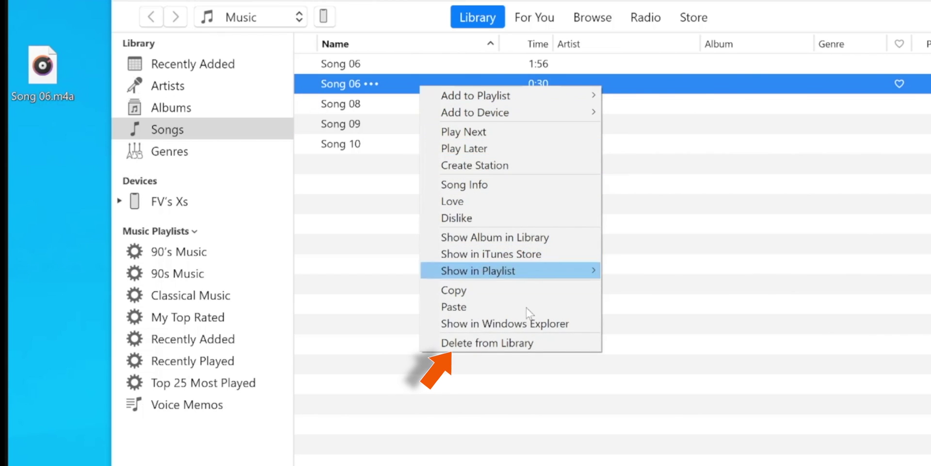
{"action": "left_click", "coordinate": [560, 344]}
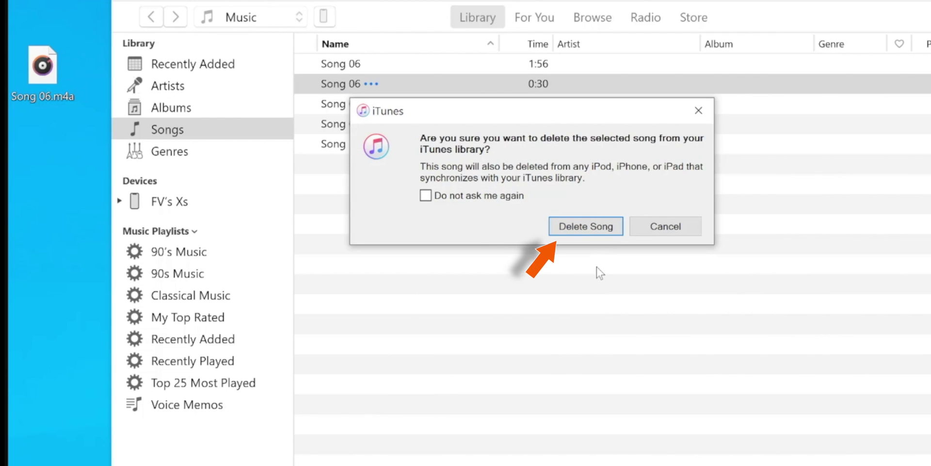
{"action": "left_click", "coordinate": [601, 227]}
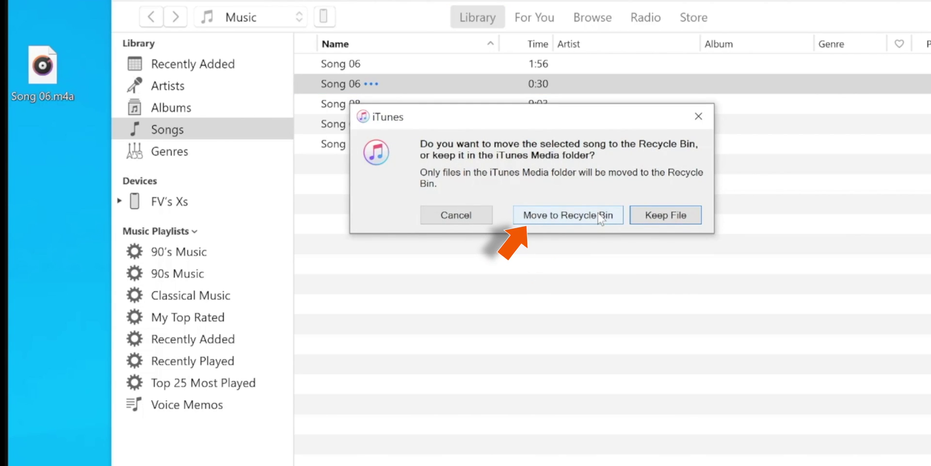
{"action": "left_click", "coordinate": [598, 217]}
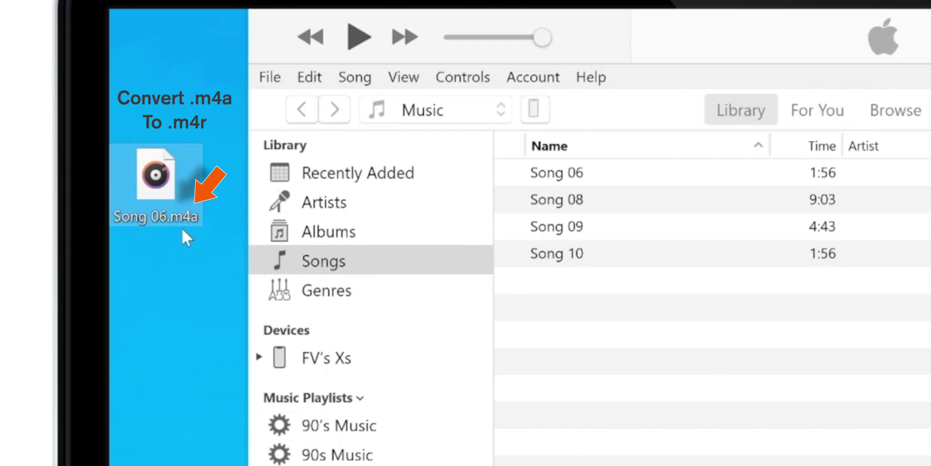
Rename the desktop file Song 06.m4a to Song 06.m4r and accept the file name extension change
{"action": "mouse_move", "coordinate": [187, 226]}
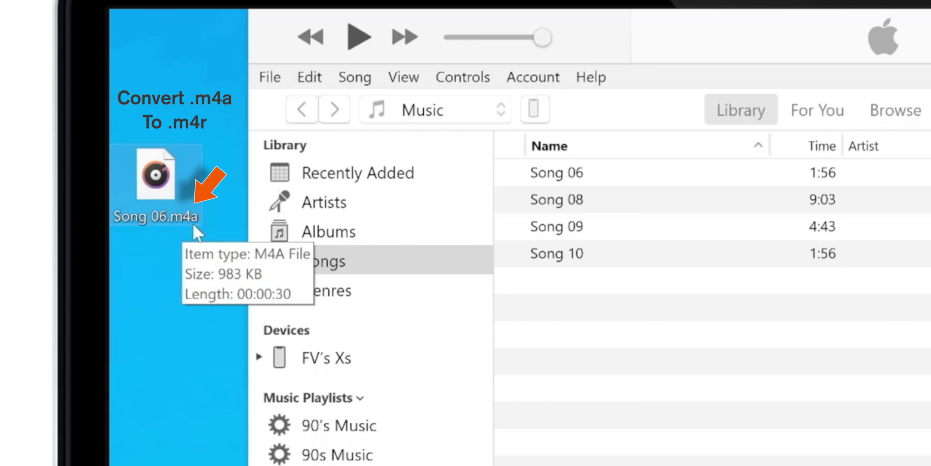
{"action": "right_click", "coordinate": [175, 190]}
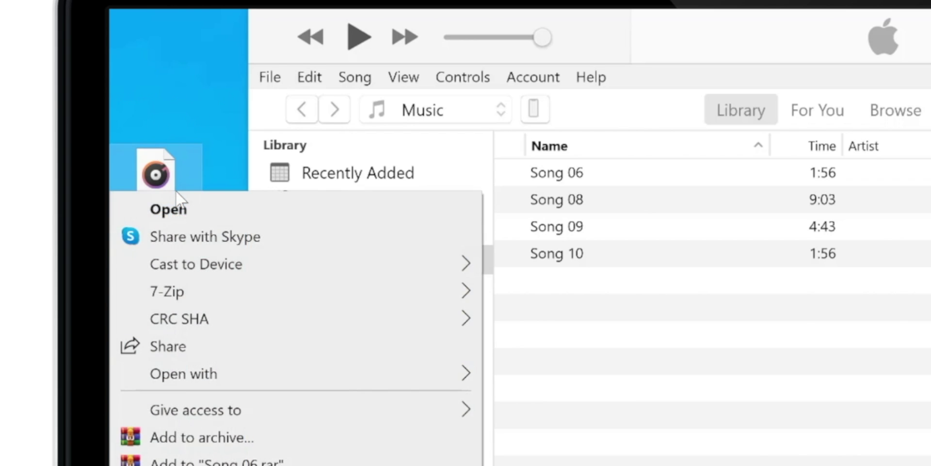
{"action": "left_click", "coordinate": [257, 291]}
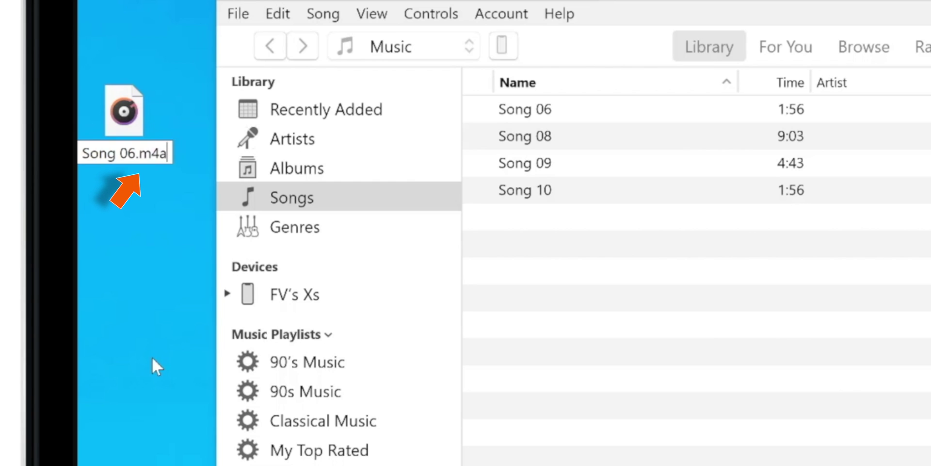
{"action": "key", "text": "BackSpace"}
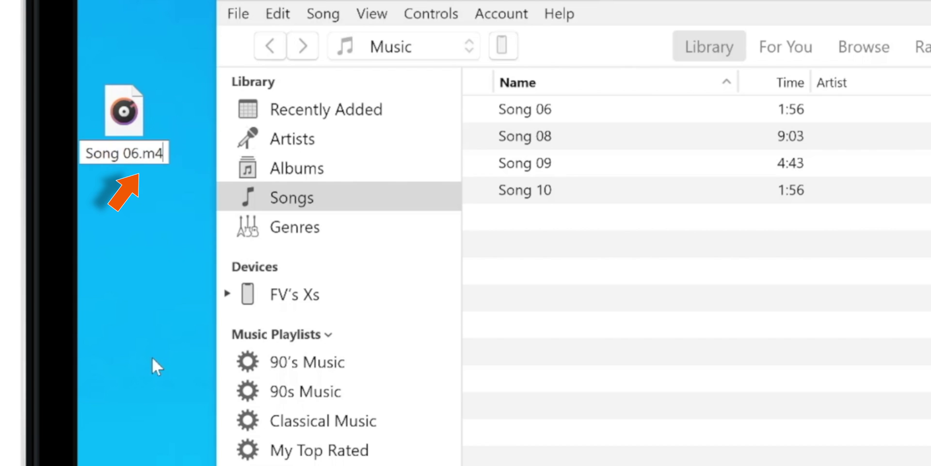
{"action": "type", "text": "r"}
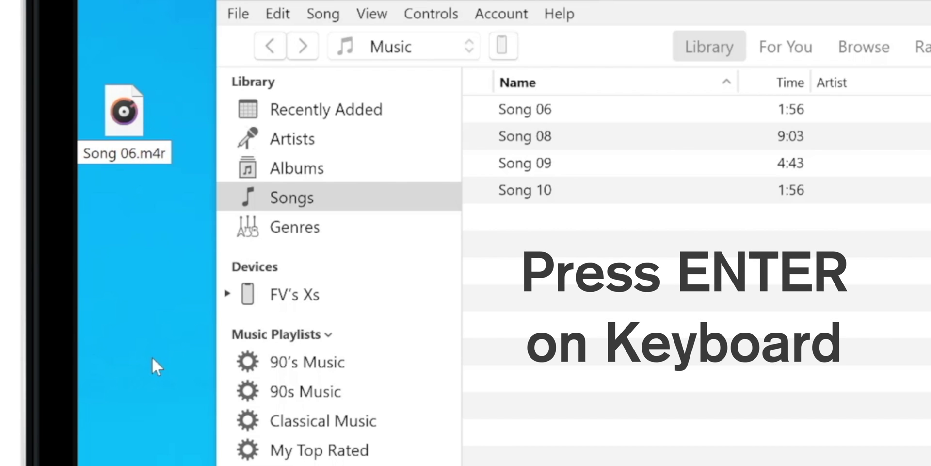
{"action": "key", "text": "Return"}
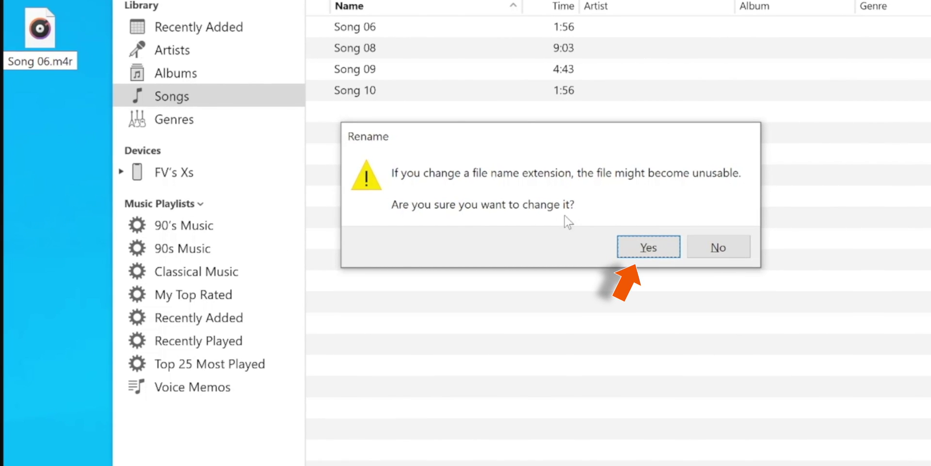
{"action": "left_click", "coordinate": [649, 247]}
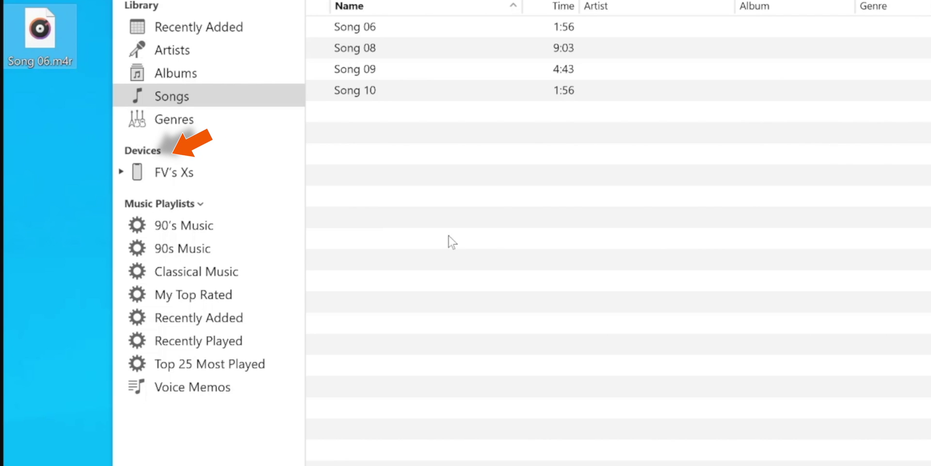
Open the Tones section of the connected iPhone, add Song 06.m4r to it from the desktop, and select the added tone
{"action": "left_click", "coordinate": [121, 172]}
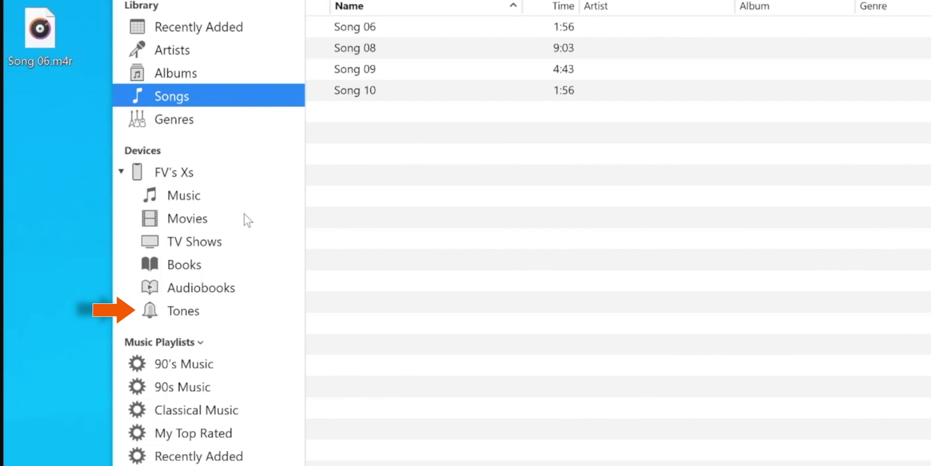
{"action": "left_click", "coordinate": [229, 311]}
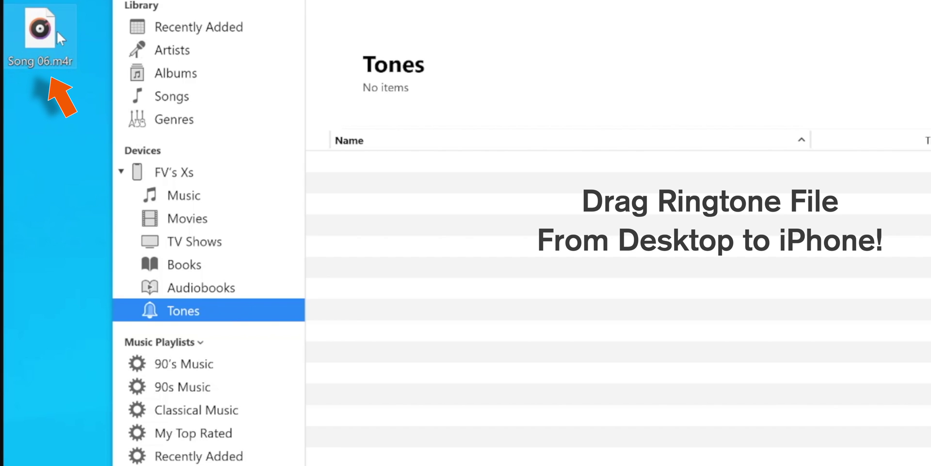
{"action": "left_click_drag", "start_coordinate": [56, 29], "coordinate": [434, 257]}
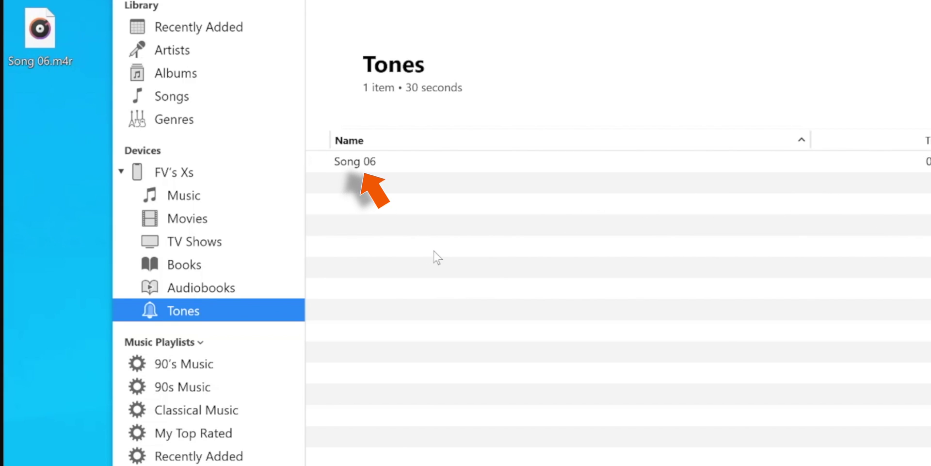
{"action": "left_click", "coordinate": [422, 167]}
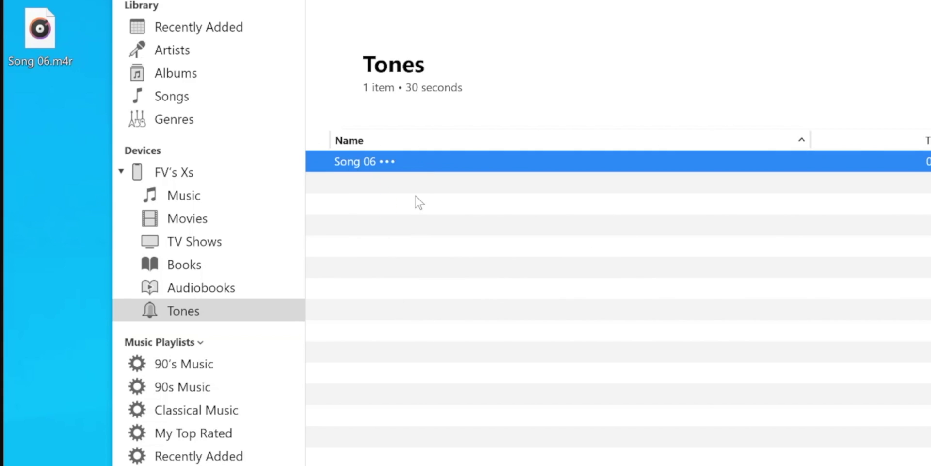
Copy Song 06.m4r on the desktop and paste it into the iPhone's Tones section
{"action": "right_click", "coordinate": [55, 35]}
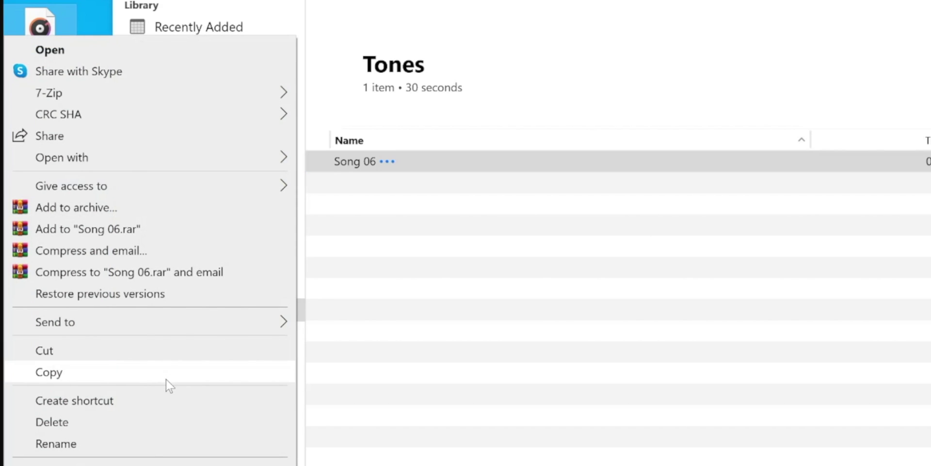
{"action": "left_click", "coordinate": [167, 379]}
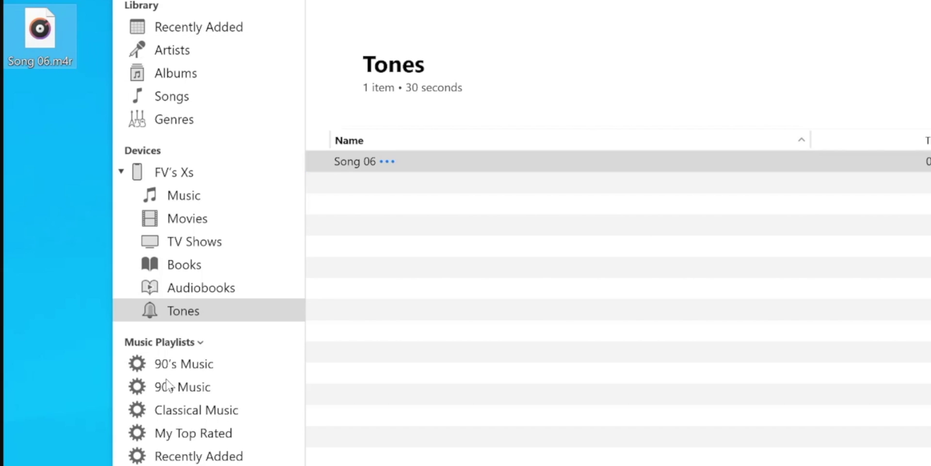
{"action": "right_click", "coordinate": [219, 310]}
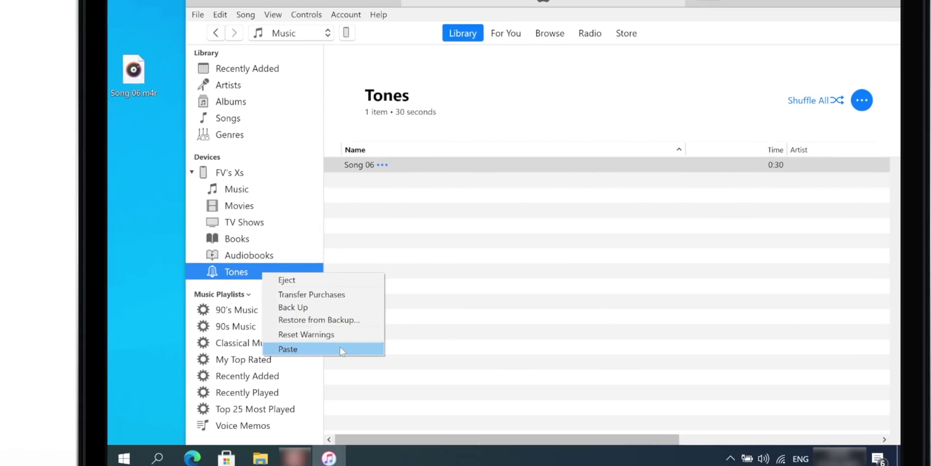
{"action": "left_click", "coordinate": [328, 418]}
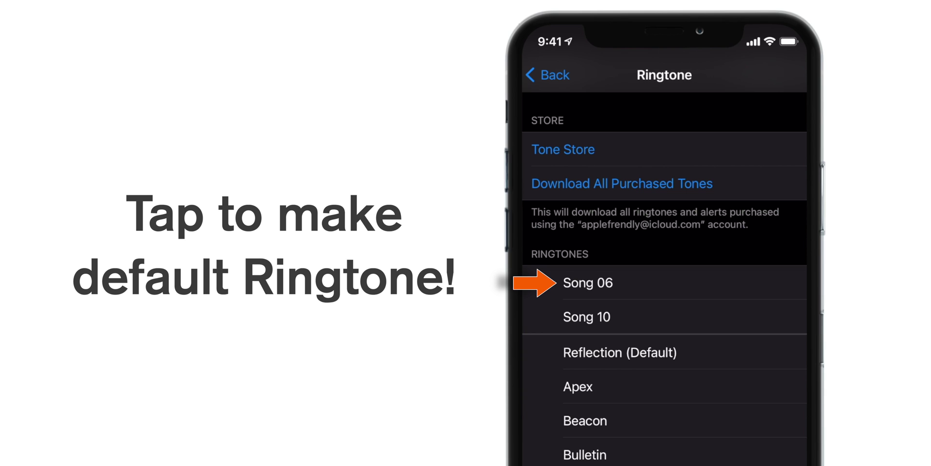
Set Song 06 as the iPhone's default ringtone and leave the Ringtone settings
{"action": "left_click", "coordinate": [588, 282]}
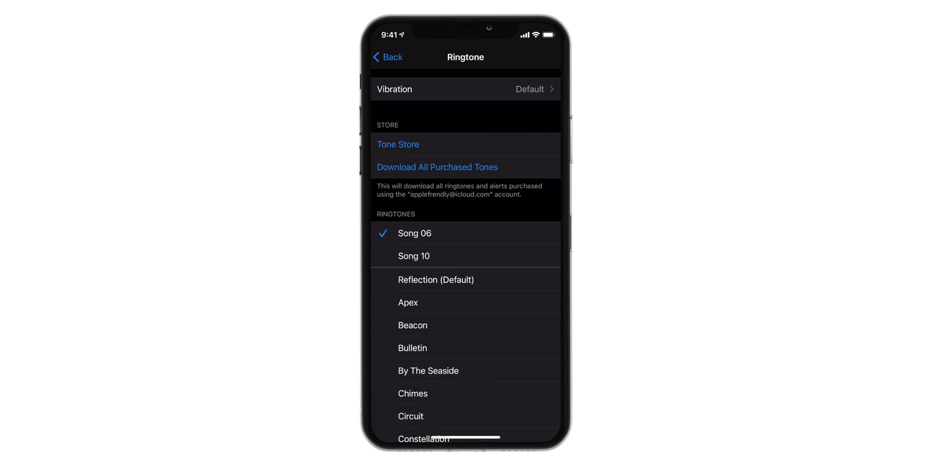
{"action": "left_click_drag", "start_coordinate": [465, 437], "coordinate": [465, 271]}
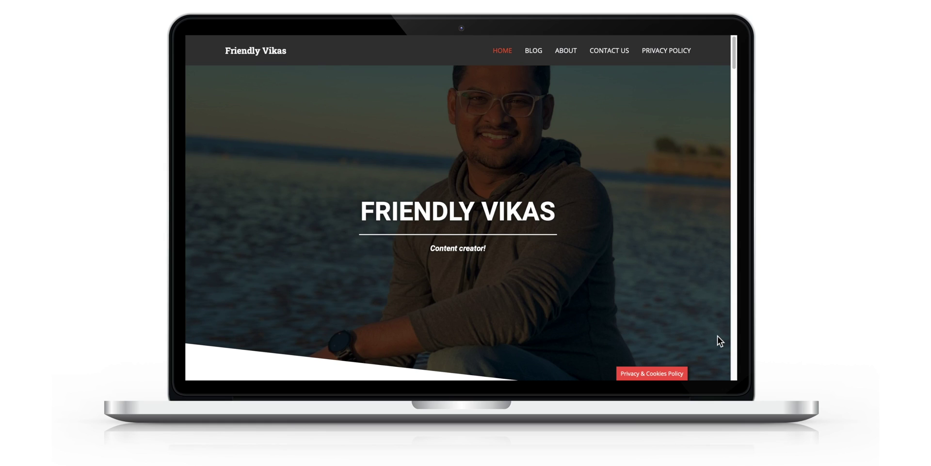
Look through the creator website's home page, covering iOS 14 settings, recommended iPhone accessories, iPhone cases and YouTube gear
{"action": "scroll", "coordinate": [717, 336], "scroll_direction": "down", "scroll_amount": 5}
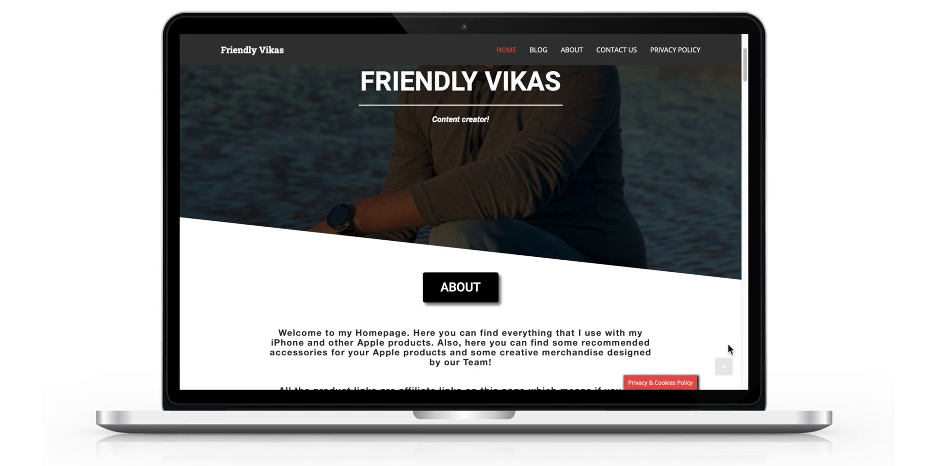
{"action": "scroll", "coordinate": [782, 389], "scroll_direction": "down", "scroll_amount": 10}
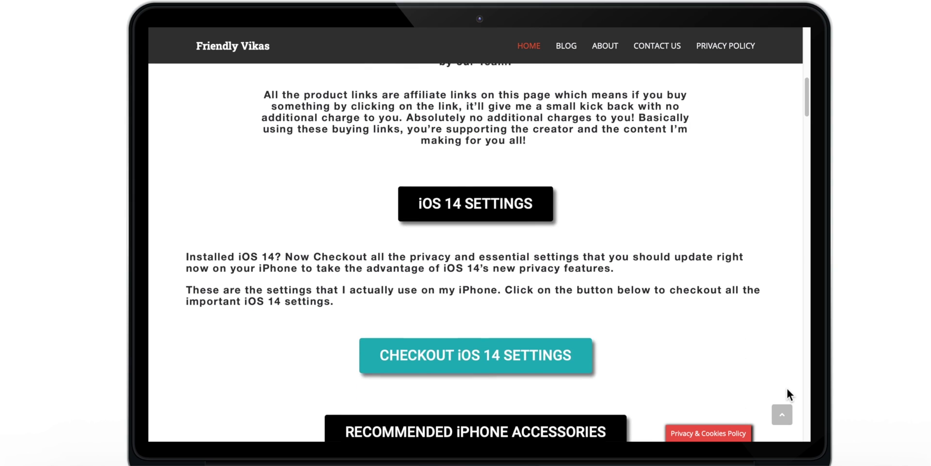
{"action": "scroll", "coordinate": [787, 388], "scroll_direction": "down", "scroll_amount": 10}
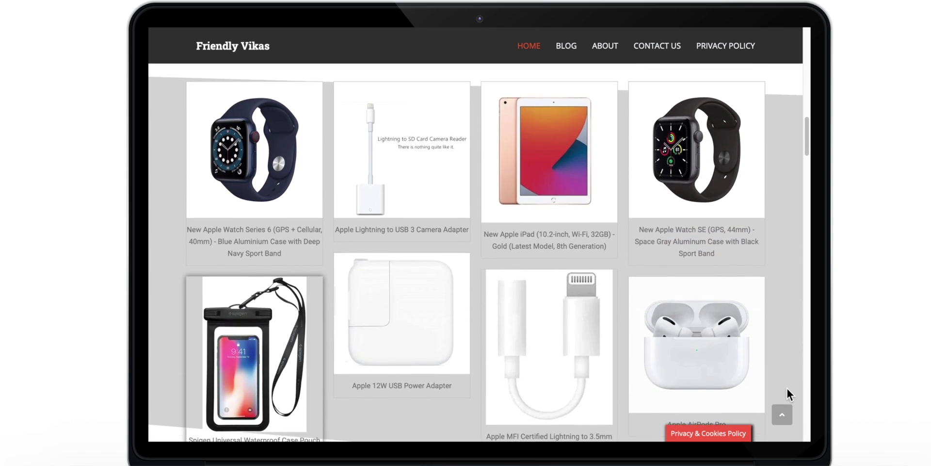
{"action": "scroll", "coordinate": [787, 388], "scroll_direction": "down", "scroll_amount": 10}
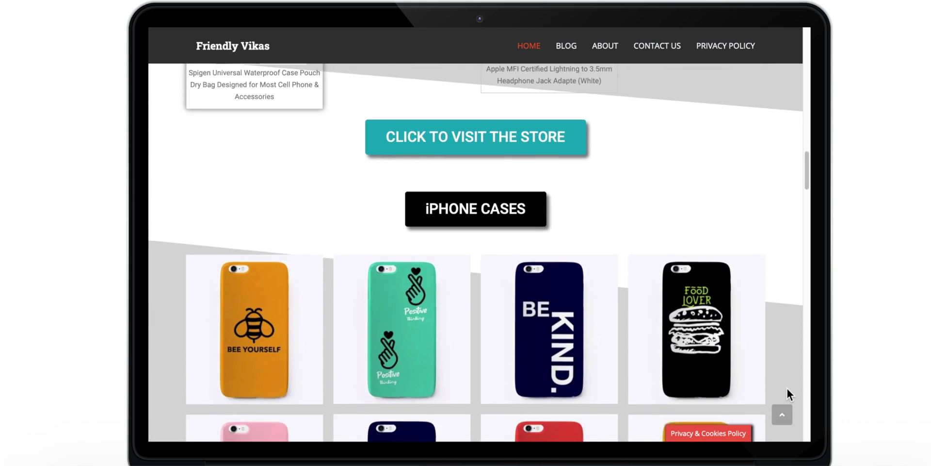
{"action": "scroll", "coordinate": [787, 386], "scroll_direction": "down", "scroll_amount": 10}
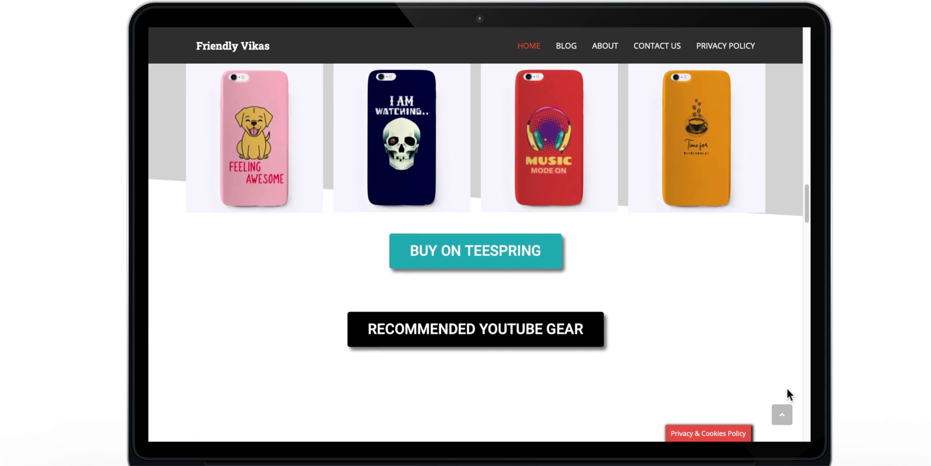
{"action": "scroll", "coordinate": [784, 384], "scroll_direction": "down", "scroll_amount": 6}
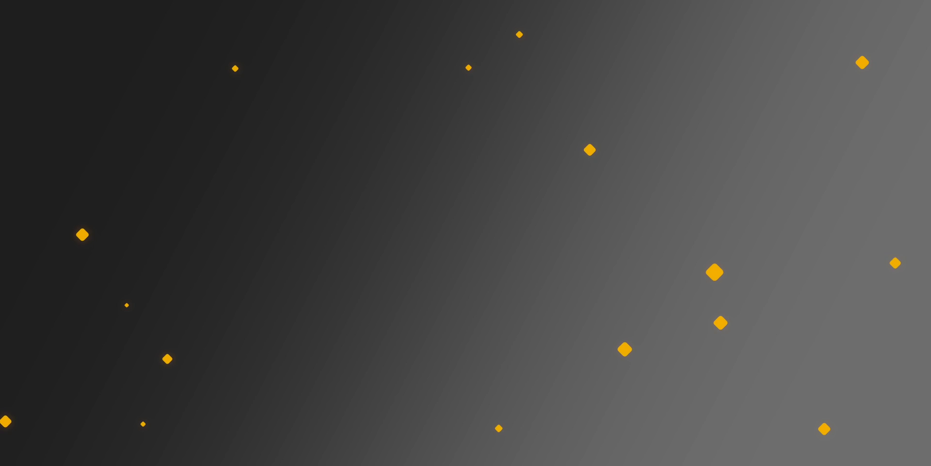